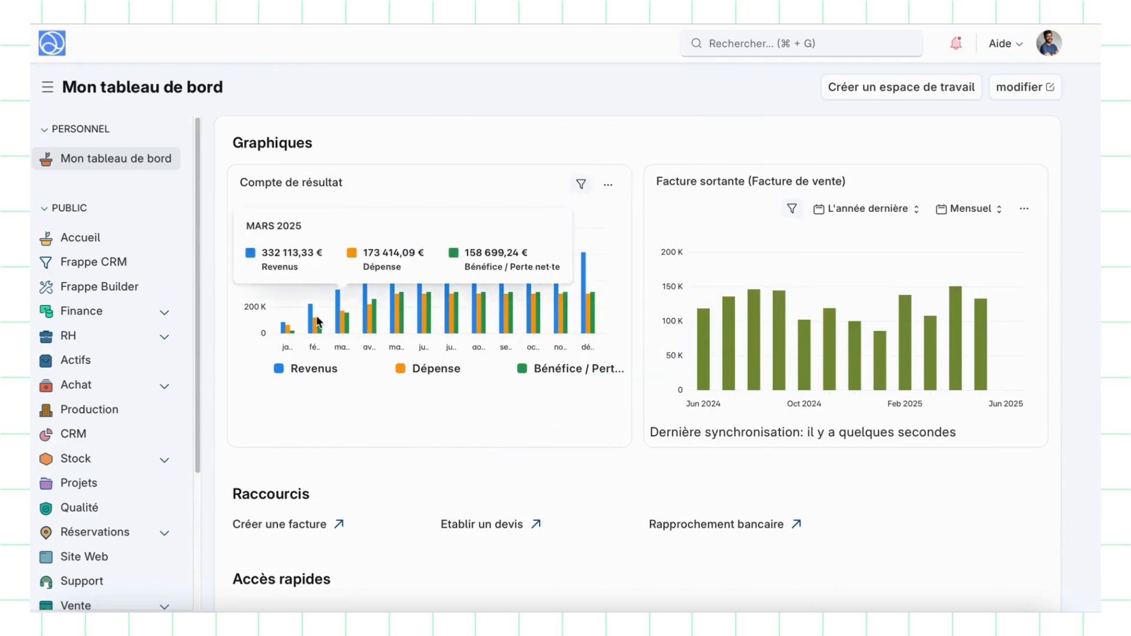
Step: Go to Administration > Paramètres and open the Compte email list under Emails & Notifications
scroll(144, 313, down, 3)
click(149, 567)
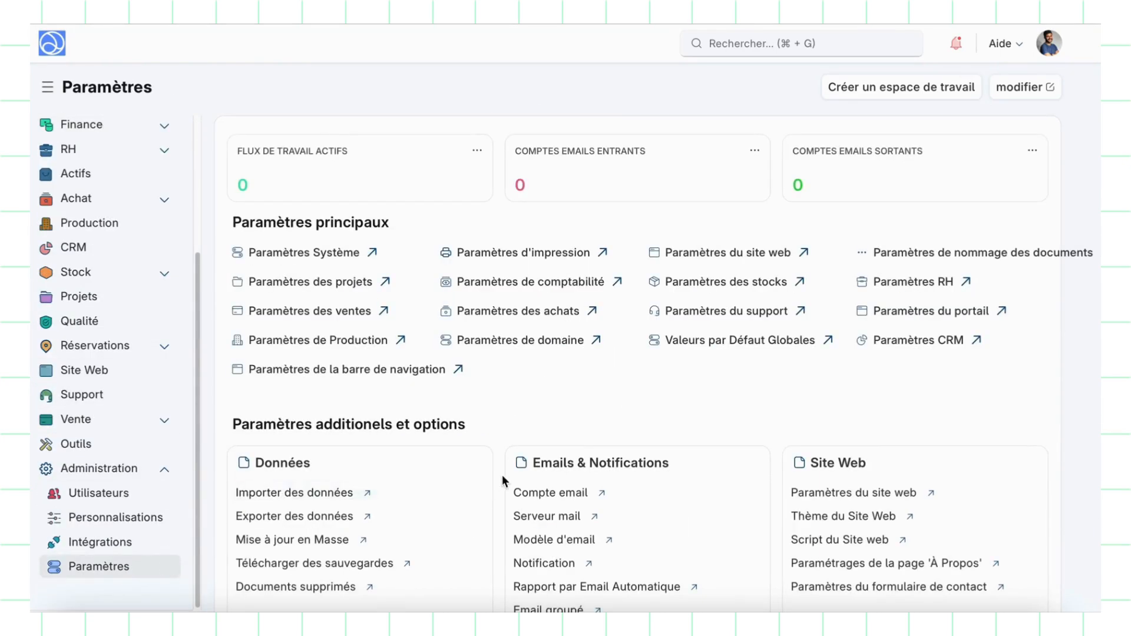
scroll(504, 477, down, 3)
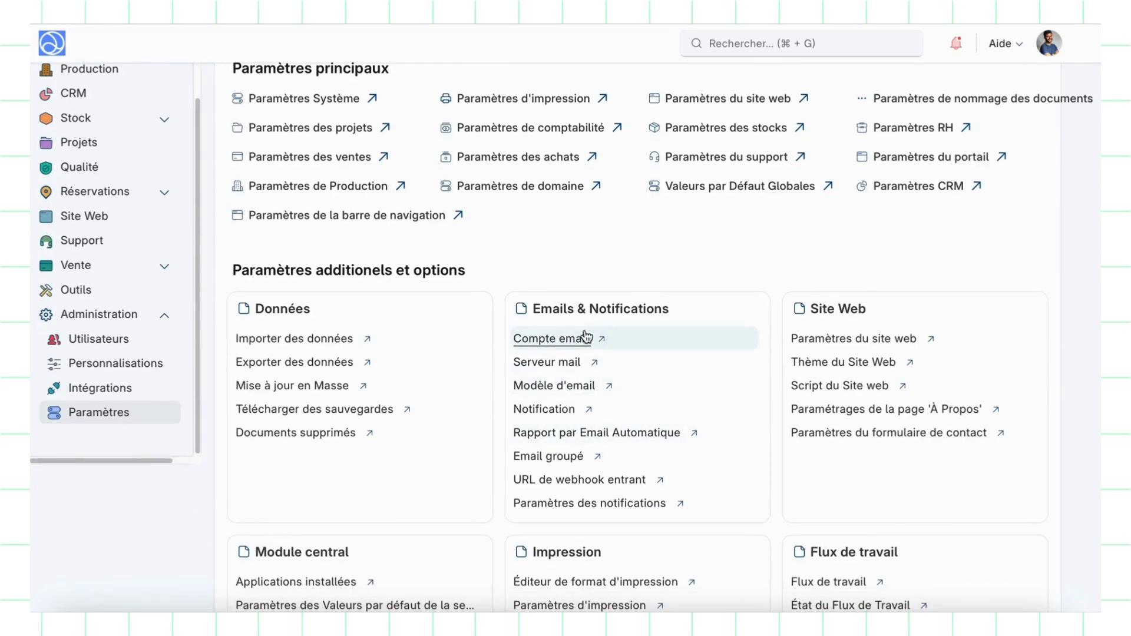
click(582, 337)
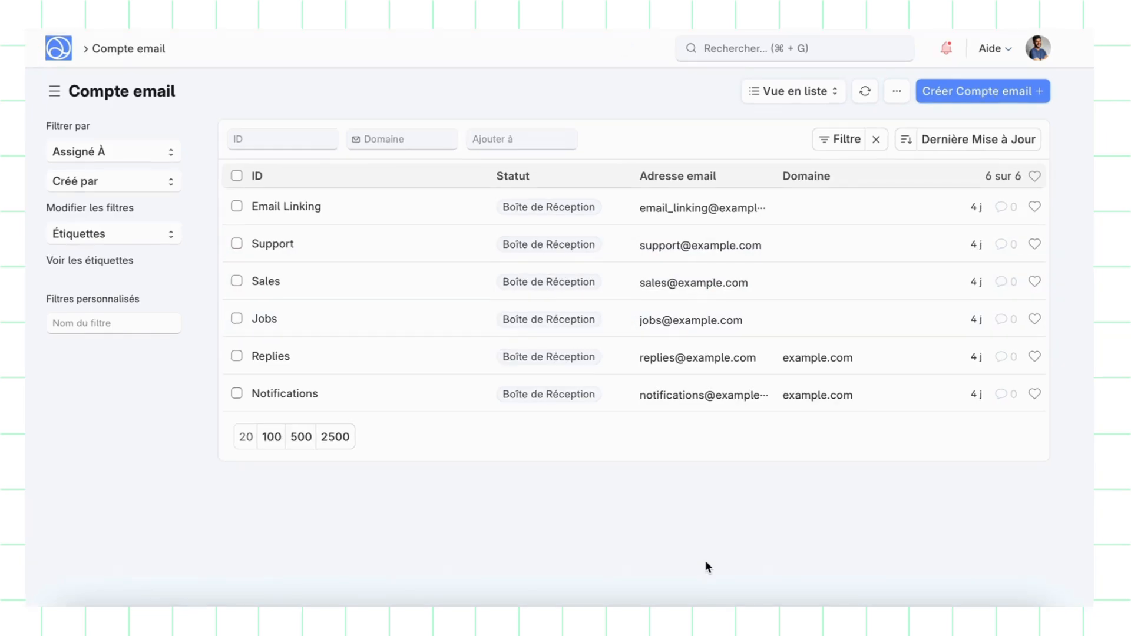
Step: Start a new email account with the company contact address and create a mail server named EXEMPLE
click(998, 91)
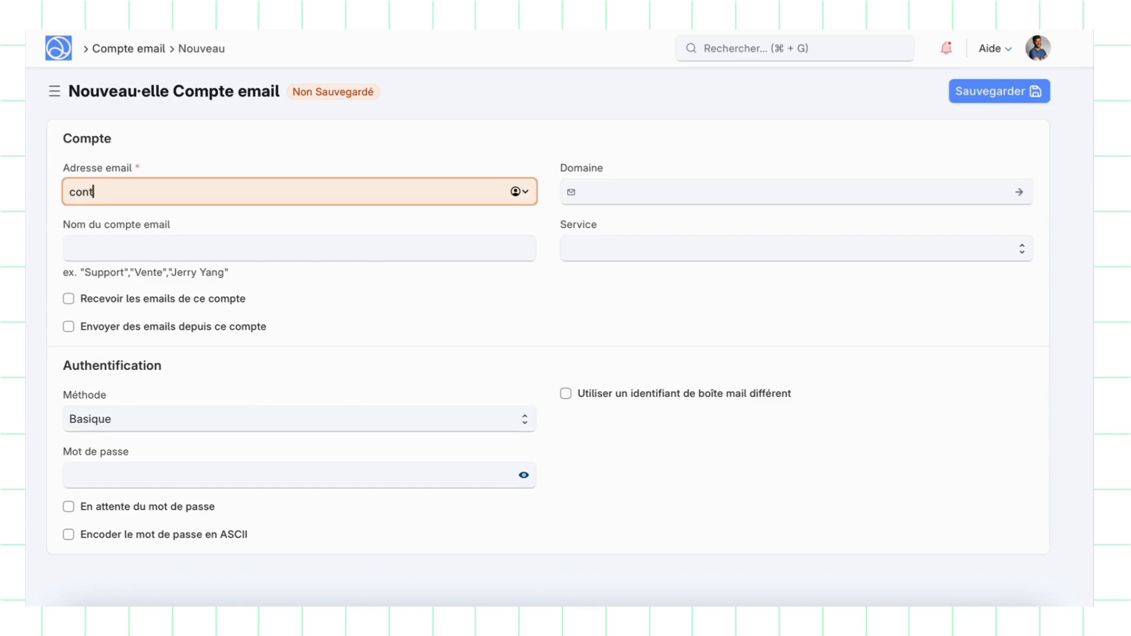
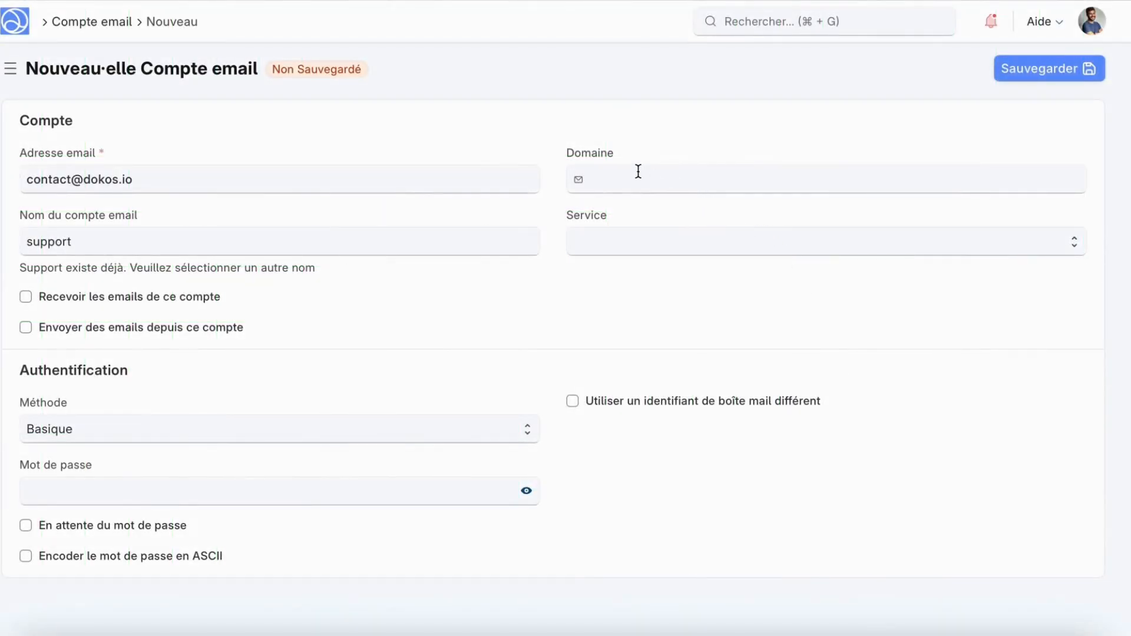
click(637, 172)
click(645, 242)
text(EXEMPLE)
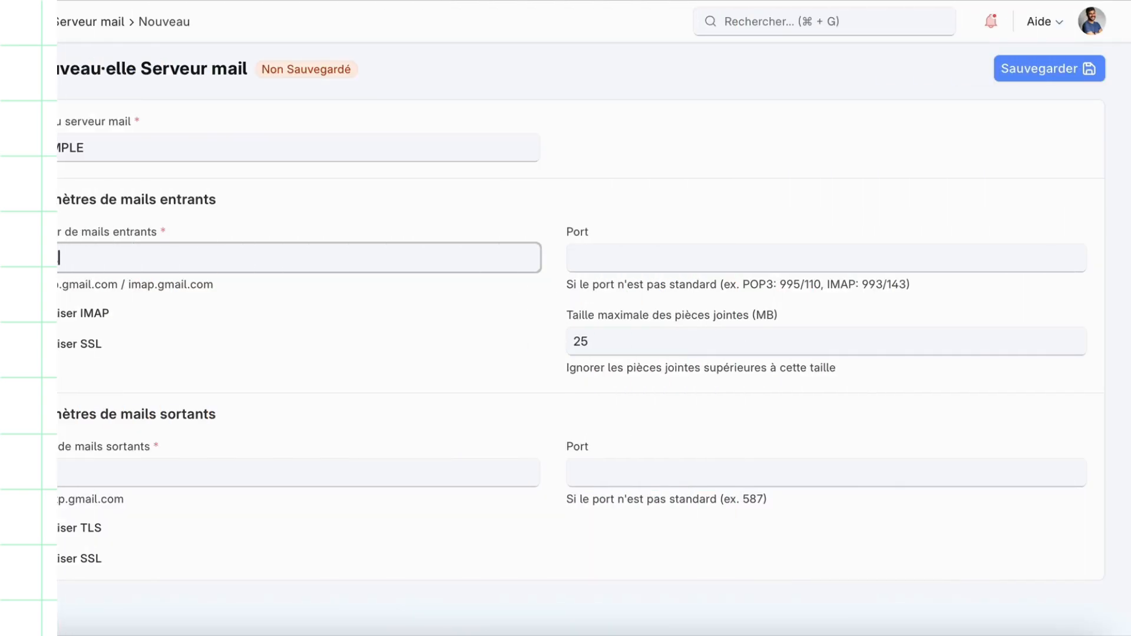
Step: Give EXEMPLE incoming server impa.gmail.com with IMAP and outgoing smtp.gmail.com with TLS
text(impa.g)
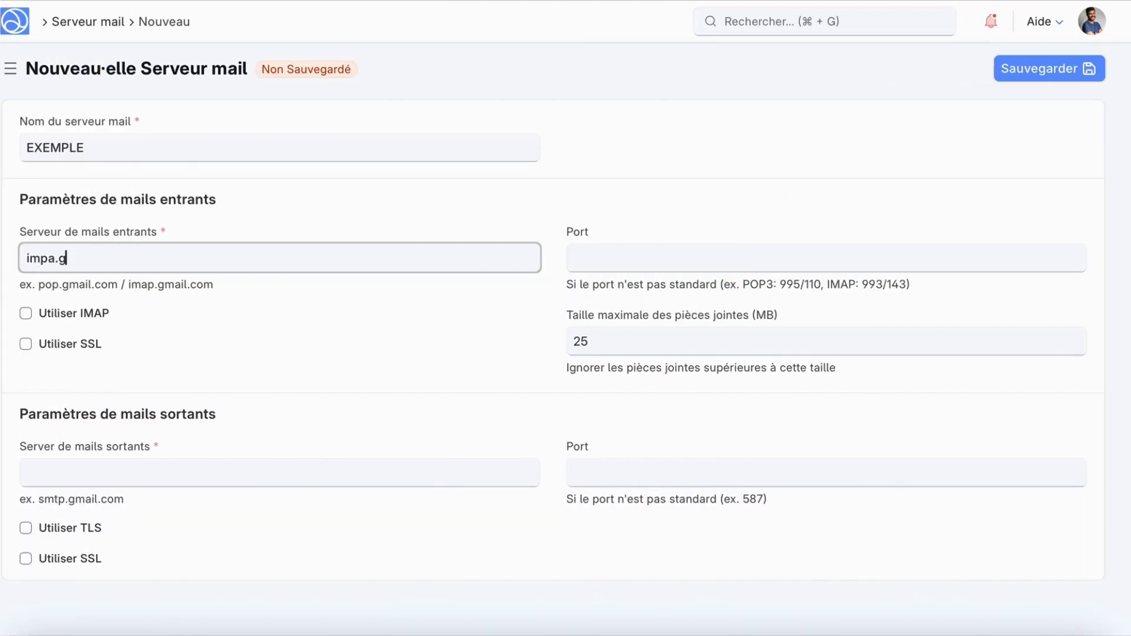
text(mail.com)
click(29, 313)
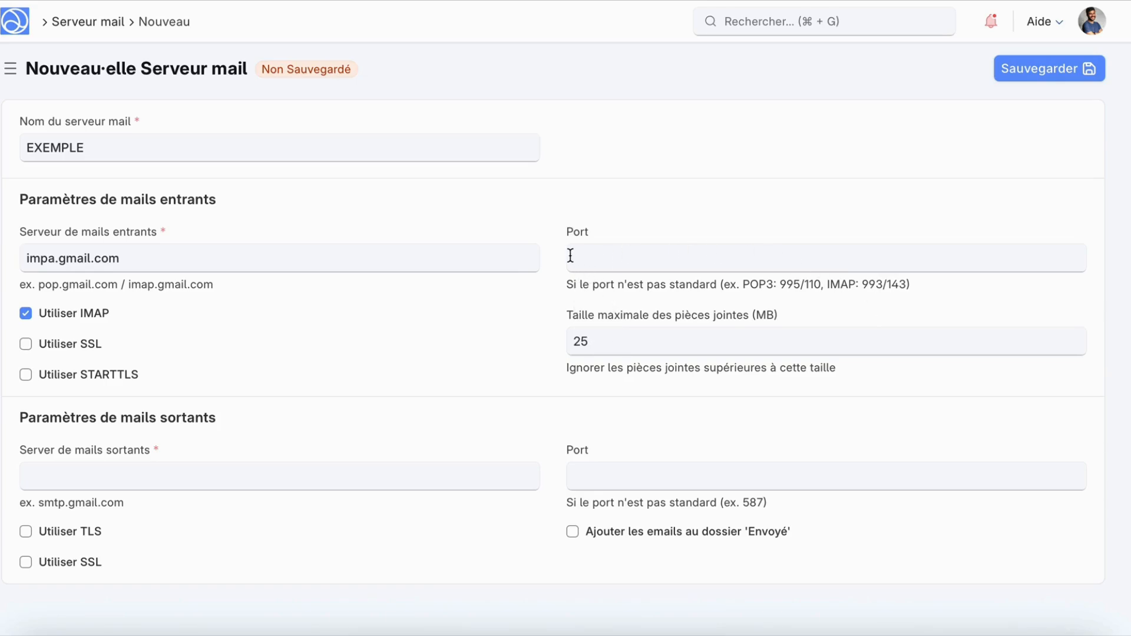
click(279, 476)
text(s)
text(mtp.)
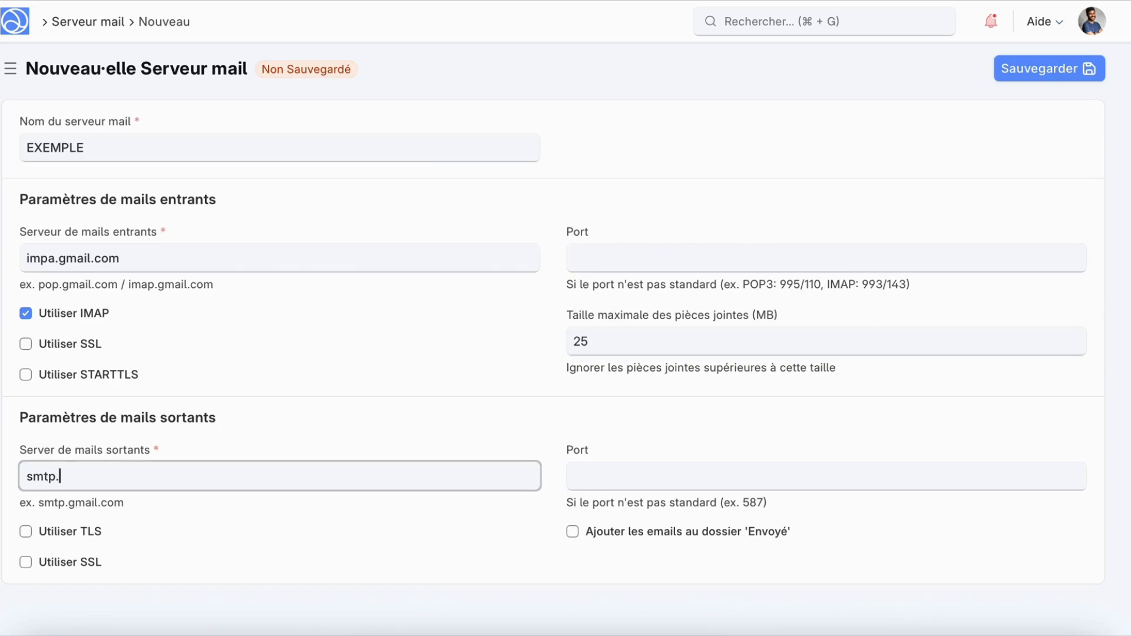
text(gmail.com)
click(69, 532)
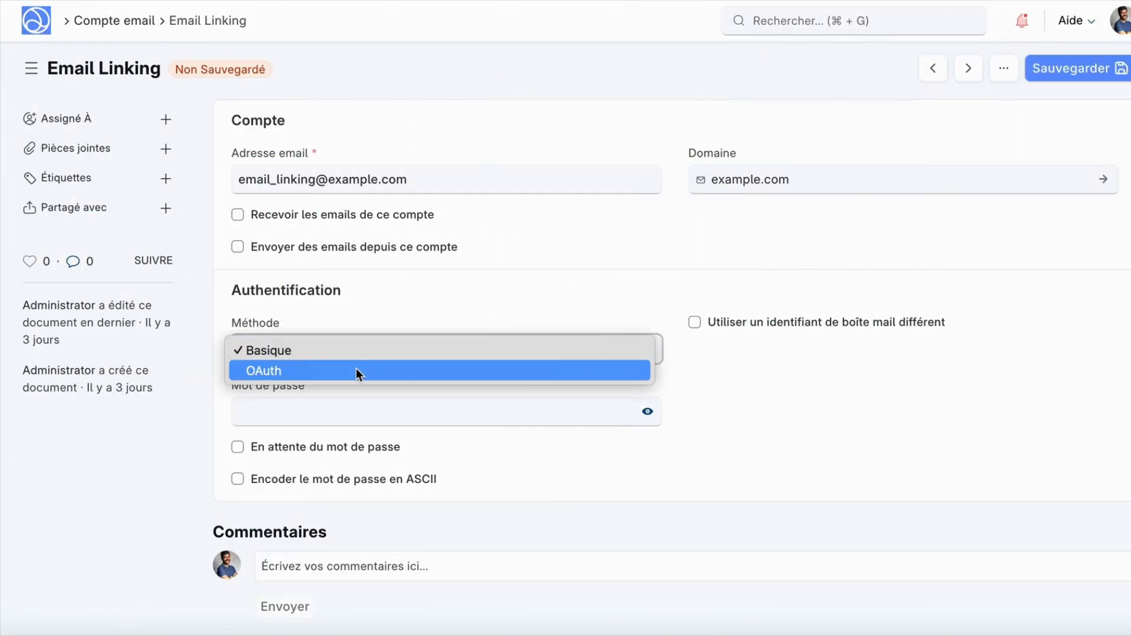
Step: Switch the Email Linking account's authentication method from Basique to OAuth
click(355, 369)
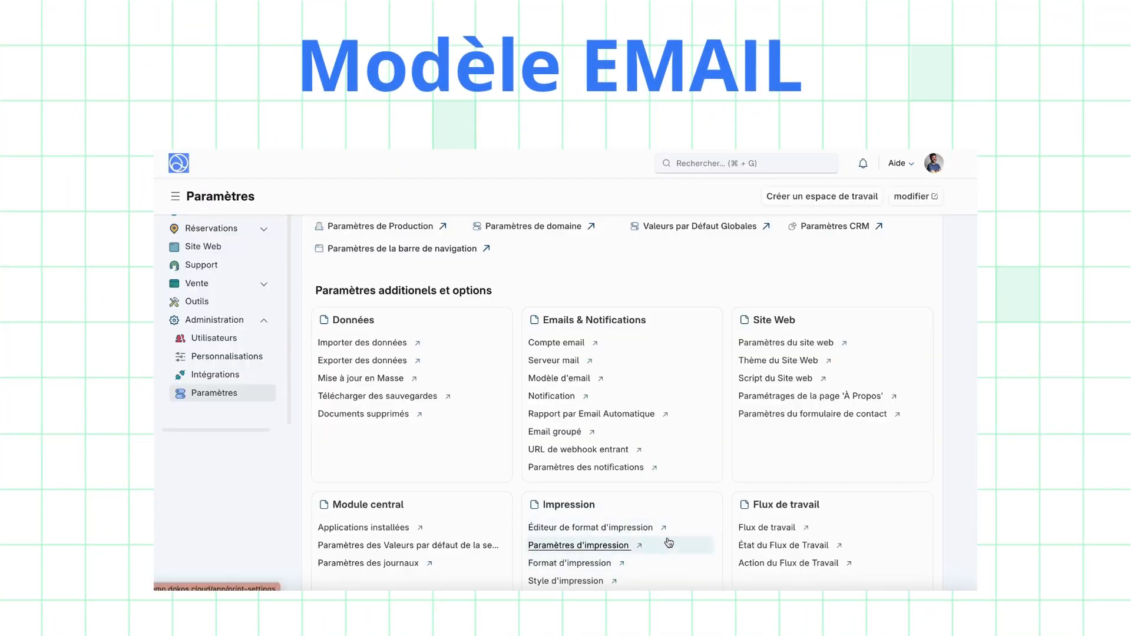
Step: Create a Devis email template 'Envoi de devis standat' with subject 'Votre devis {{ customer_name }}' and reply body
click(583, 378)
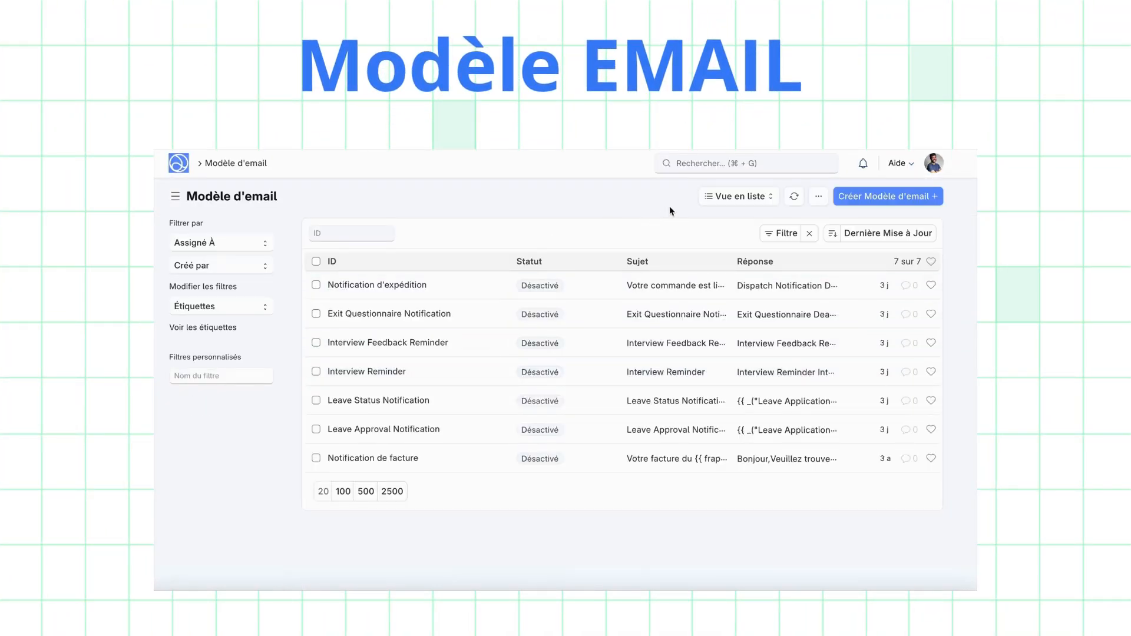
click(888, 196)
text(Envoi)
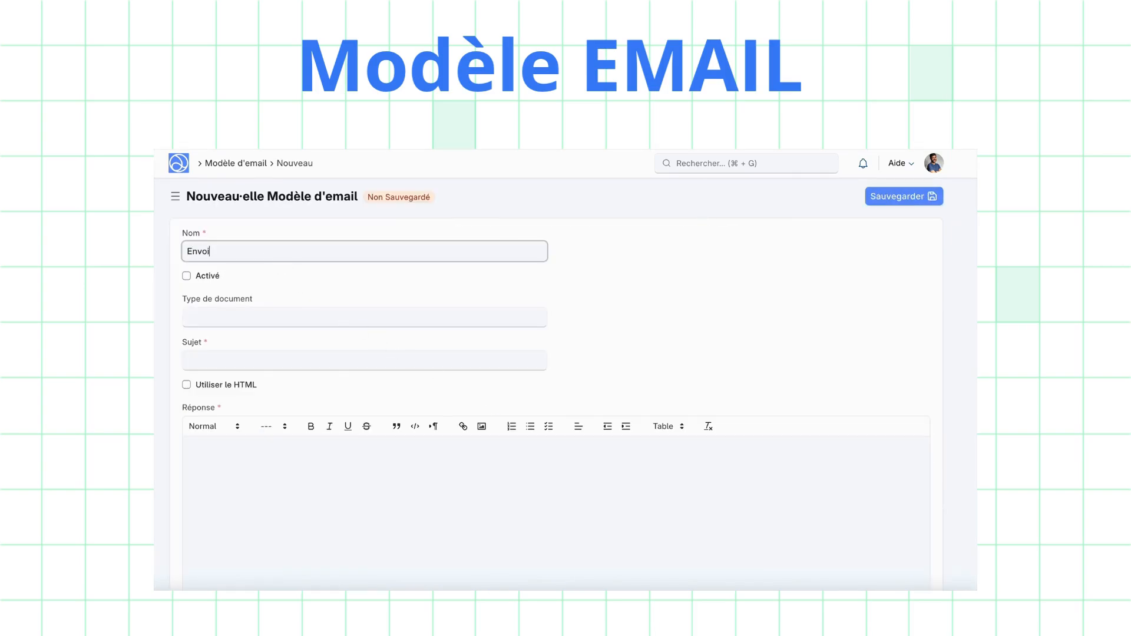
text( de devis standat)
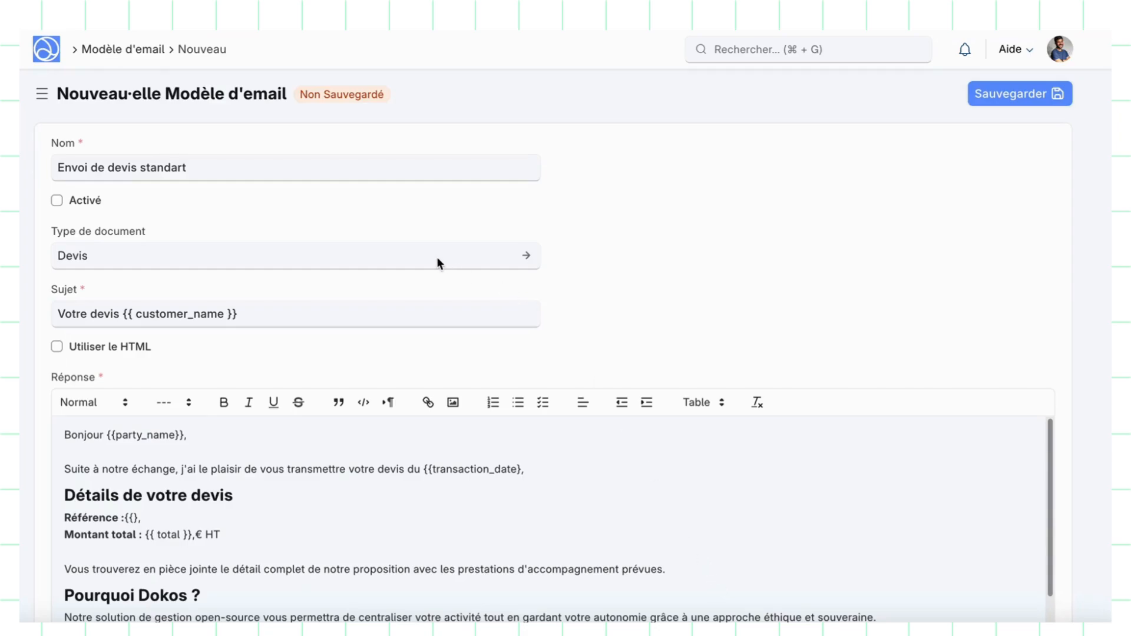
scroll(555, 370, down, 5)
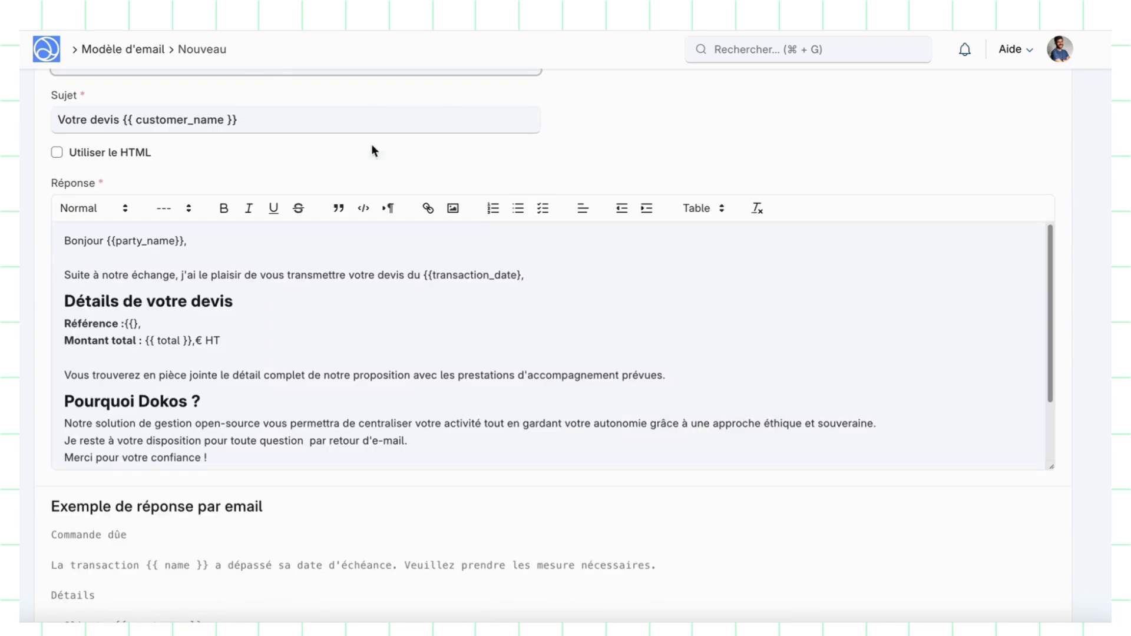
scroll(459, 329, down, 1)
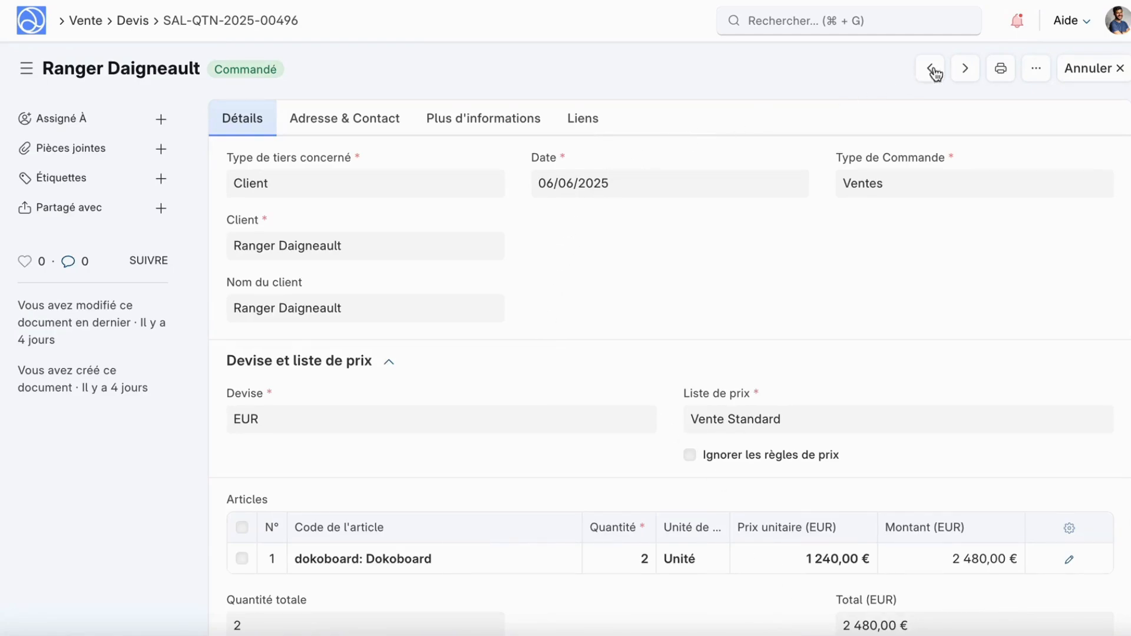
Step: Draft an email for this quote from the 'Envoi de devis standart' template
click(1035, 67)
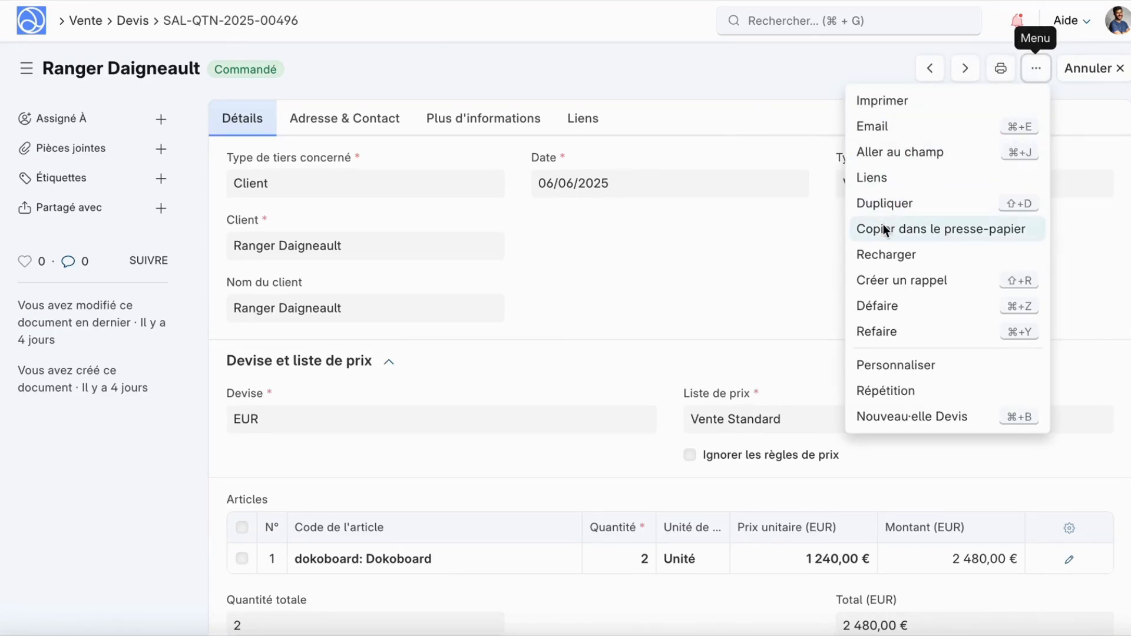
click(893, 126)
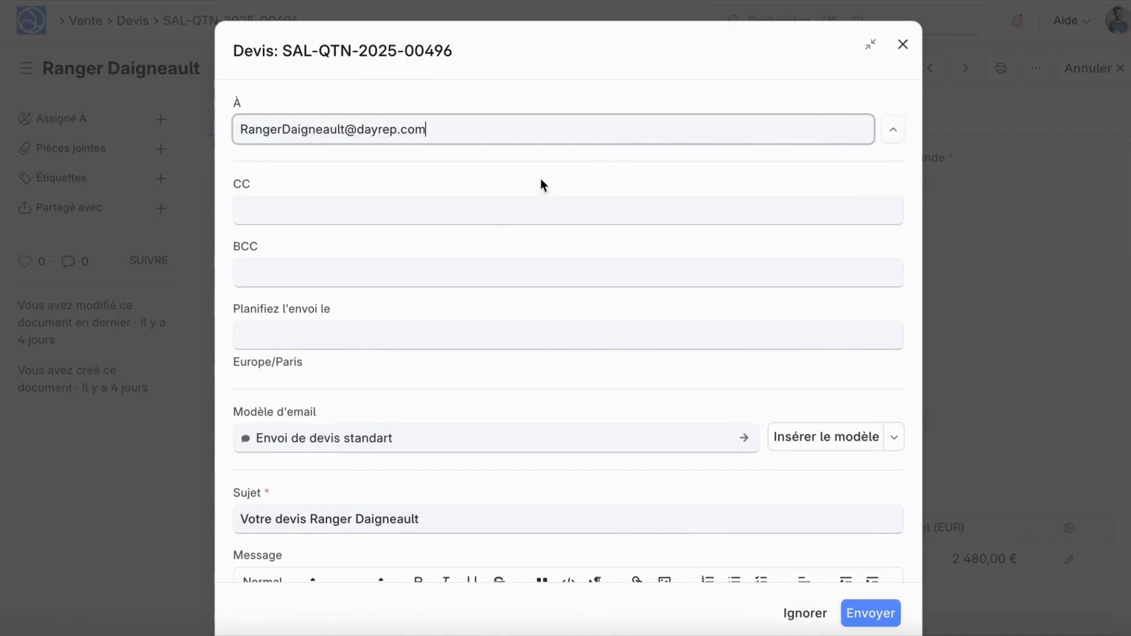
click(424, 441)
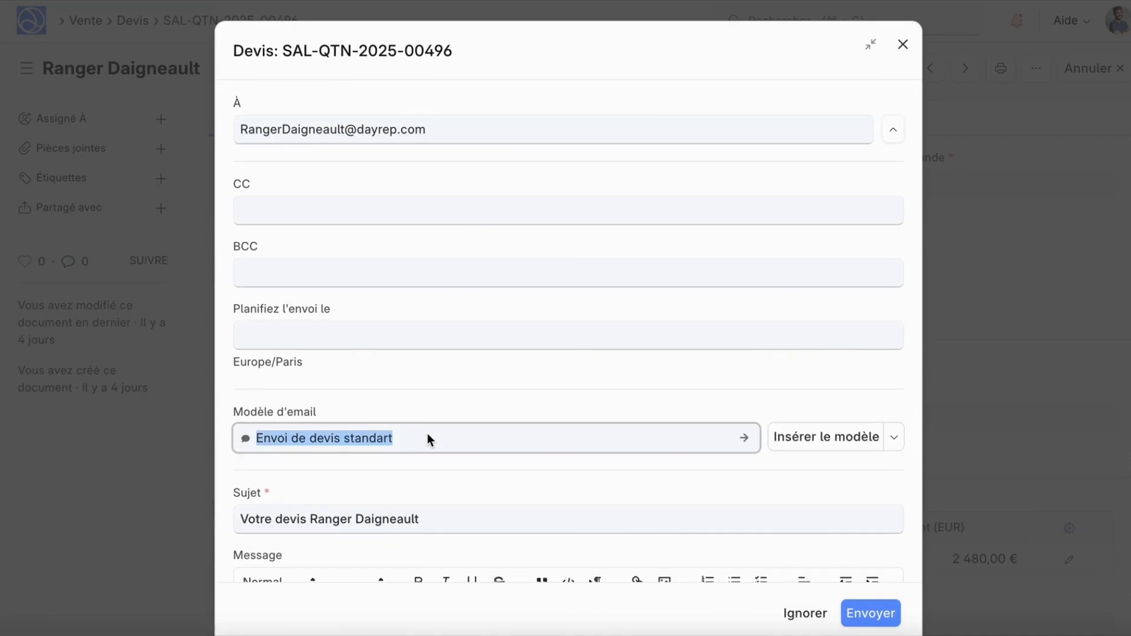
key(BackSpace)
click(419, 468)
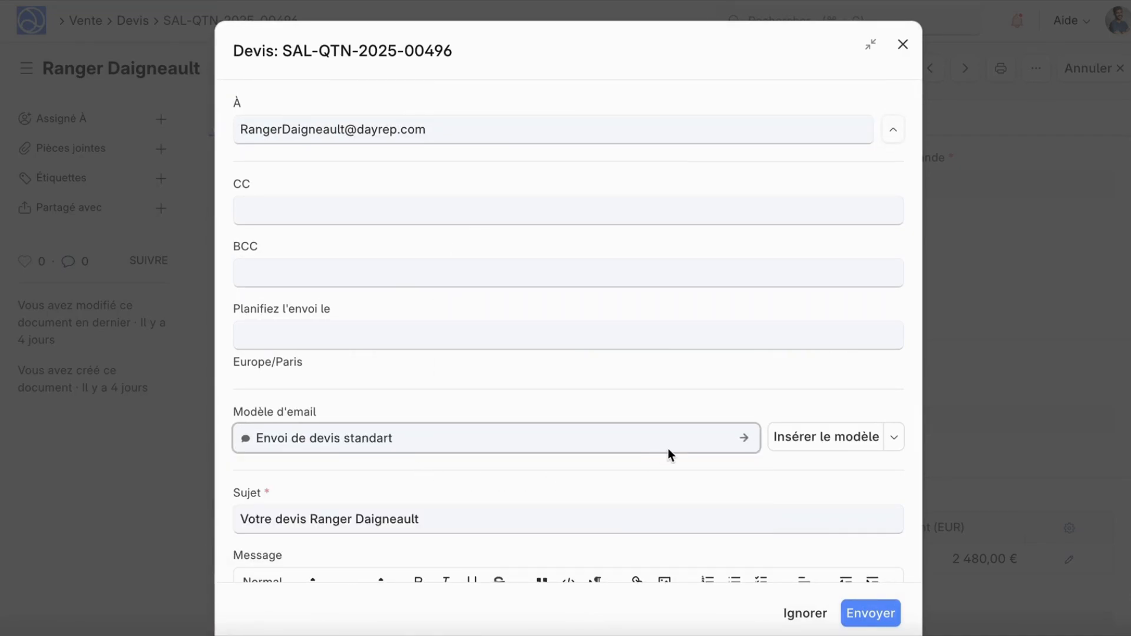
scroll(677, 445, down, 1)
scroll(789, 451, down, 5)
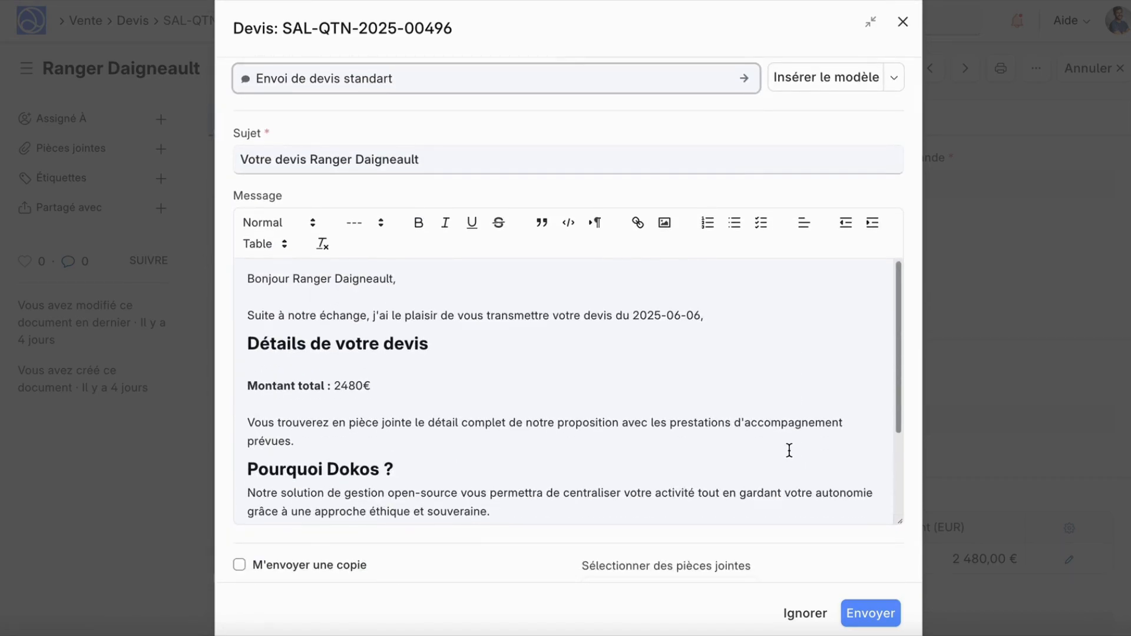
scroll(789, 451, down, 2)
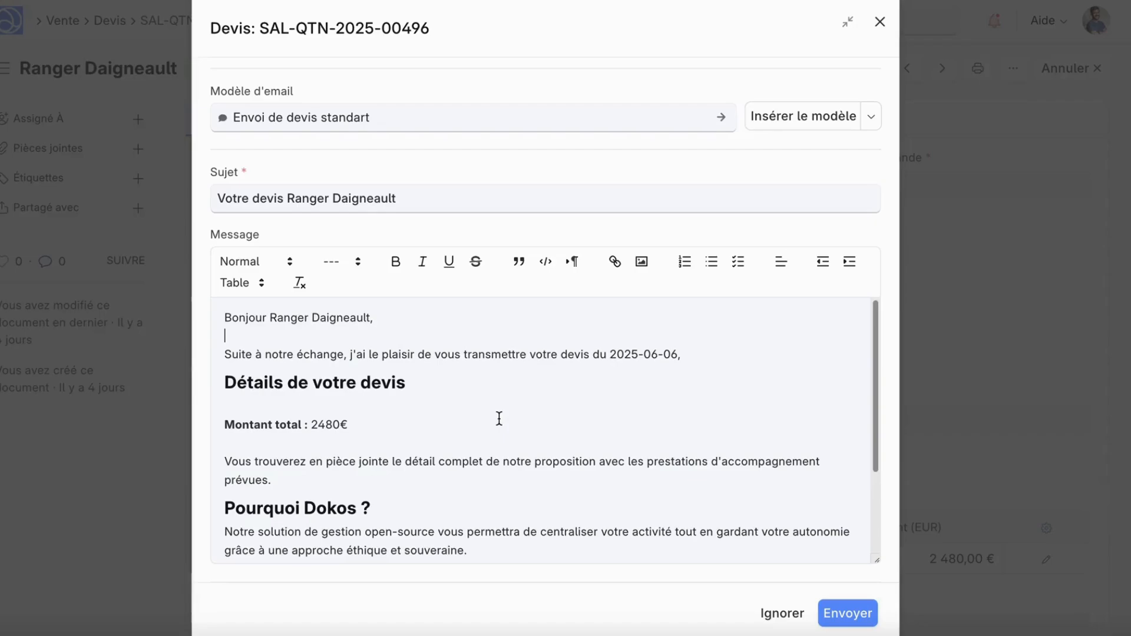
Step: Add 'J'espère que vos vacances se sont bien déroulées.' after the greeting, then close the email
text(J'espère que )
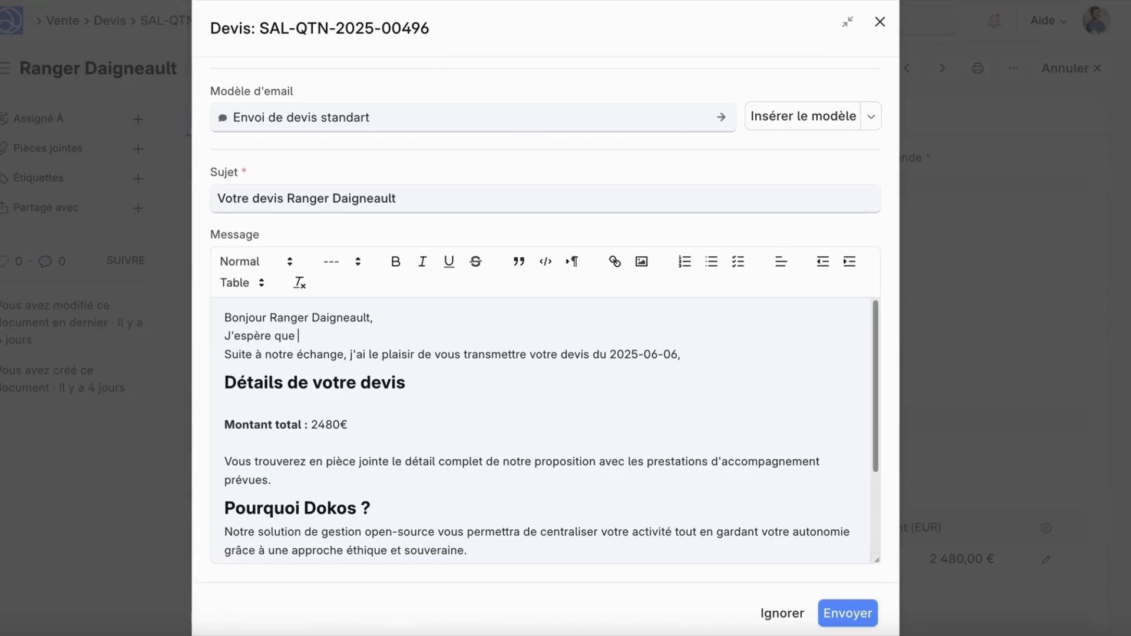
text(vos vacances se sont bien )
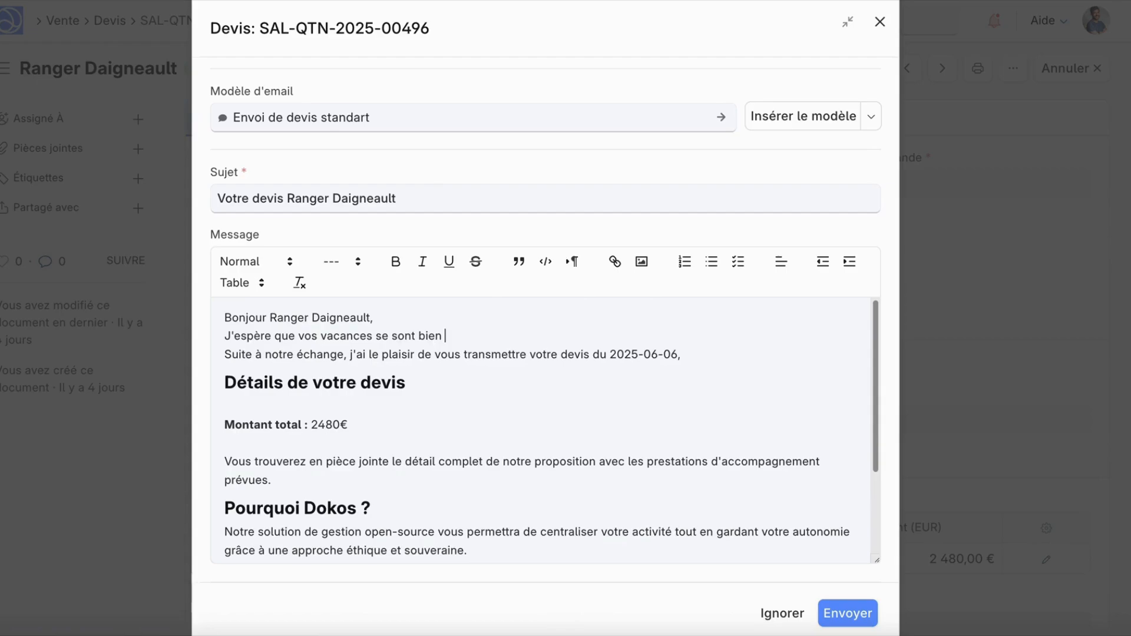
text(déroulées.)
click(417, 319)
key(Return)
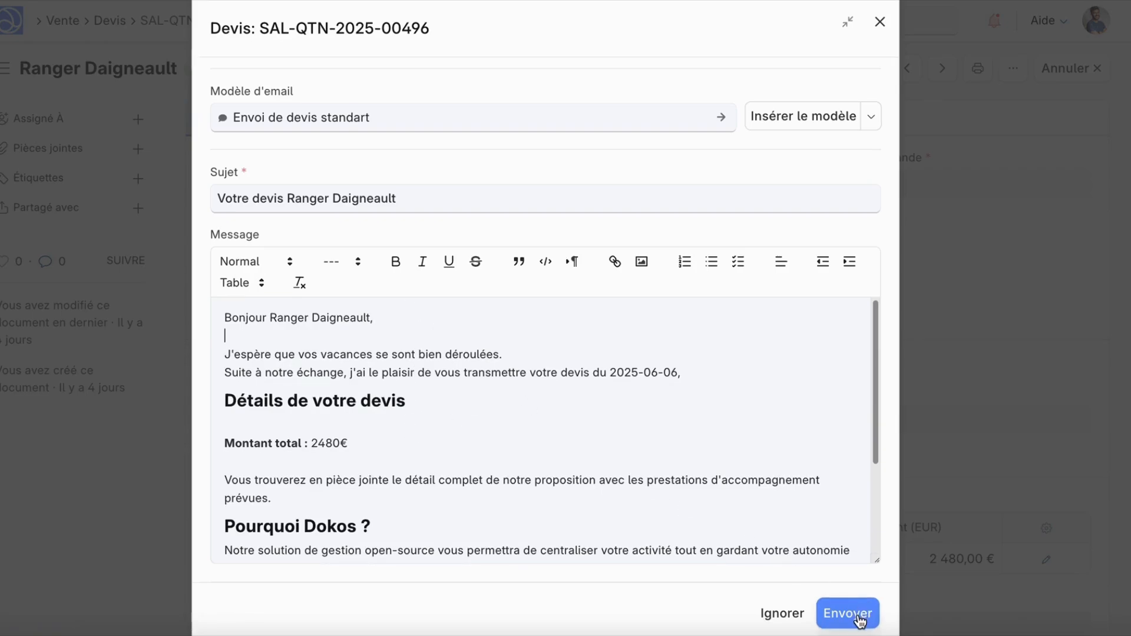
scroll(545, 430, down, 5)
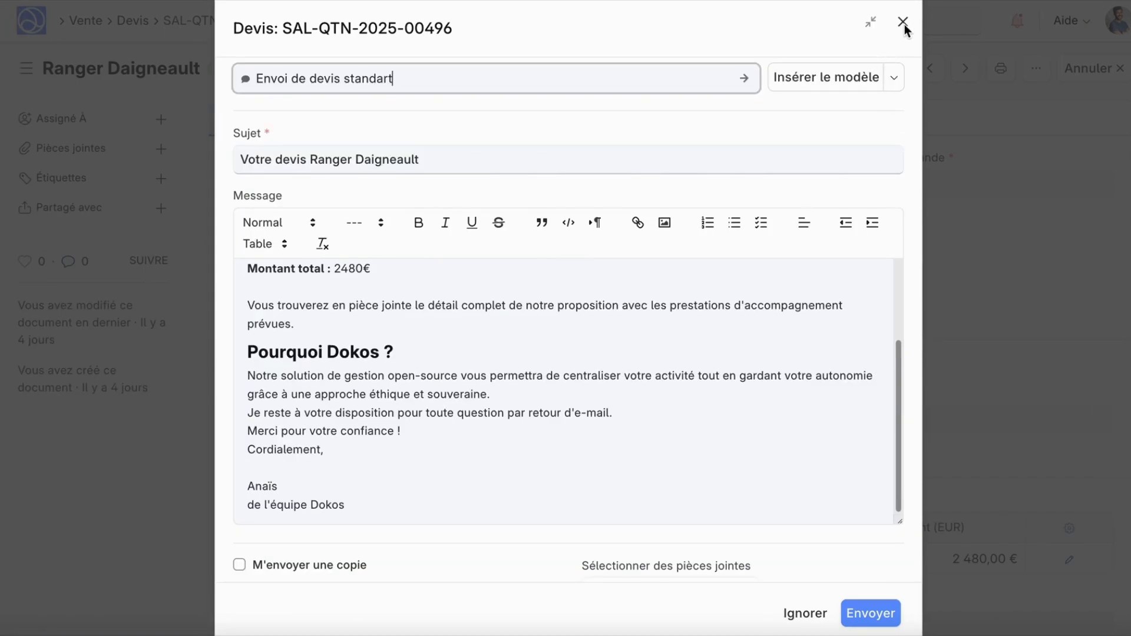
click(902, 23)
scroll(833, 500, down, 3)
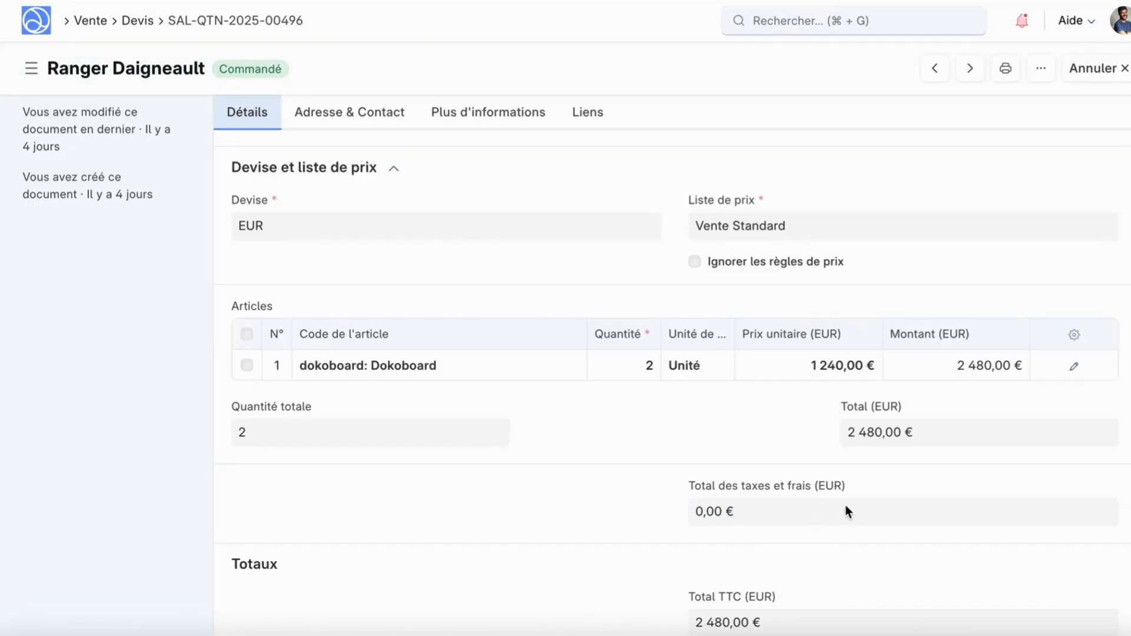
Step: Scroll to the quote's Historique to confirm the template email appears
scroll(846, 505, down, 15)
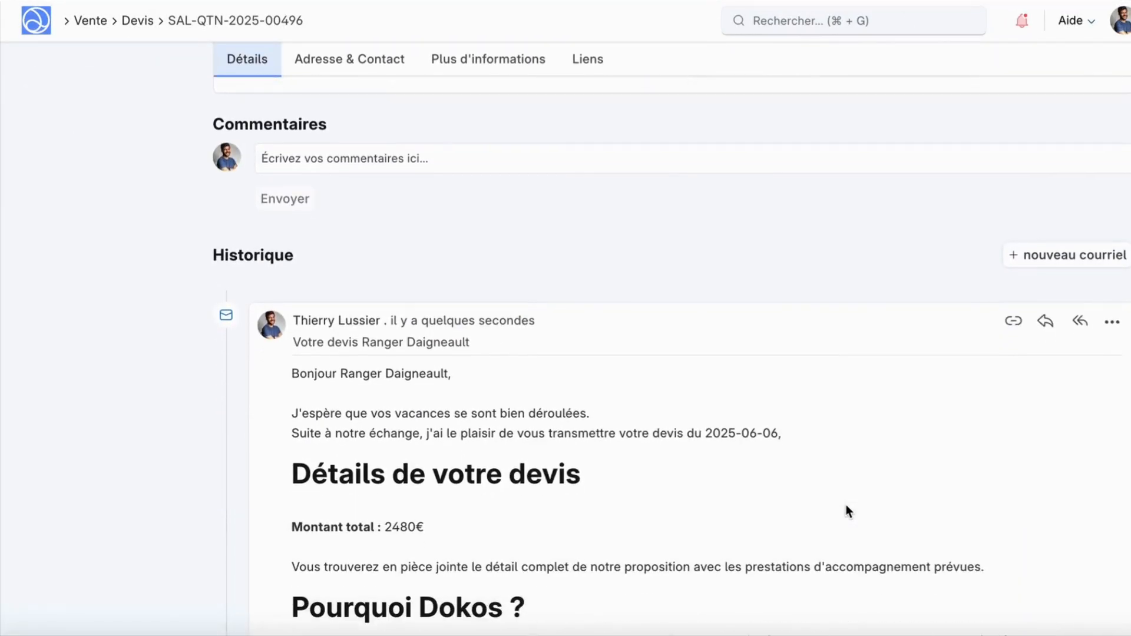
scroll(846, 506, down, 5)
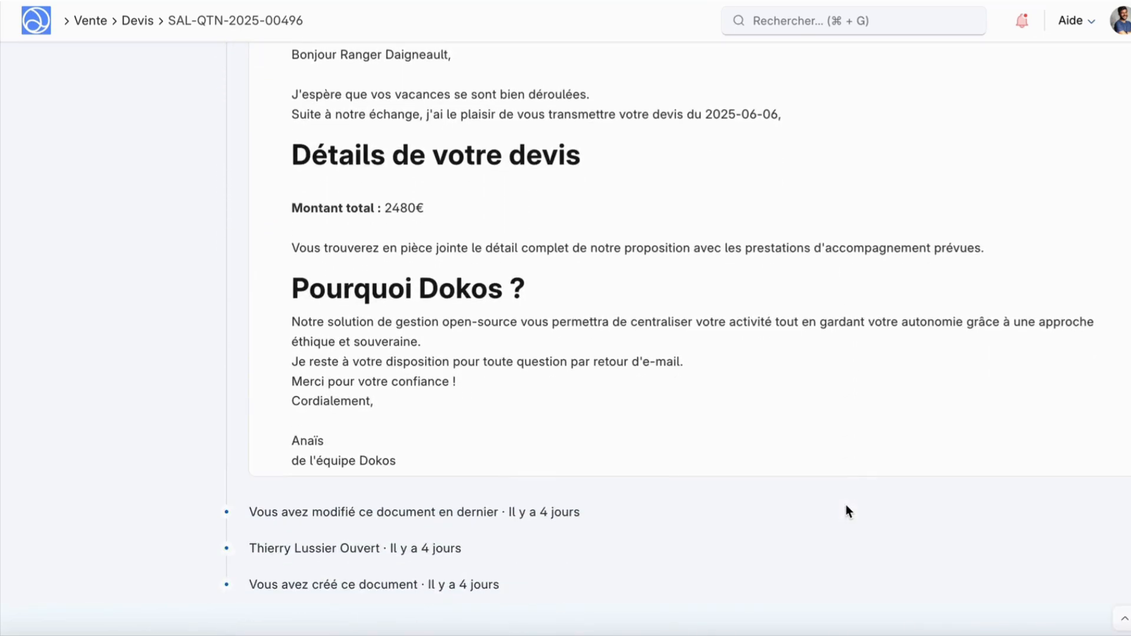
scroll(846, 506, down, 1)
Step: Mark the open Morvan S.A.R.L. quote as lost and start creating a new loss reason
click(138, 21)
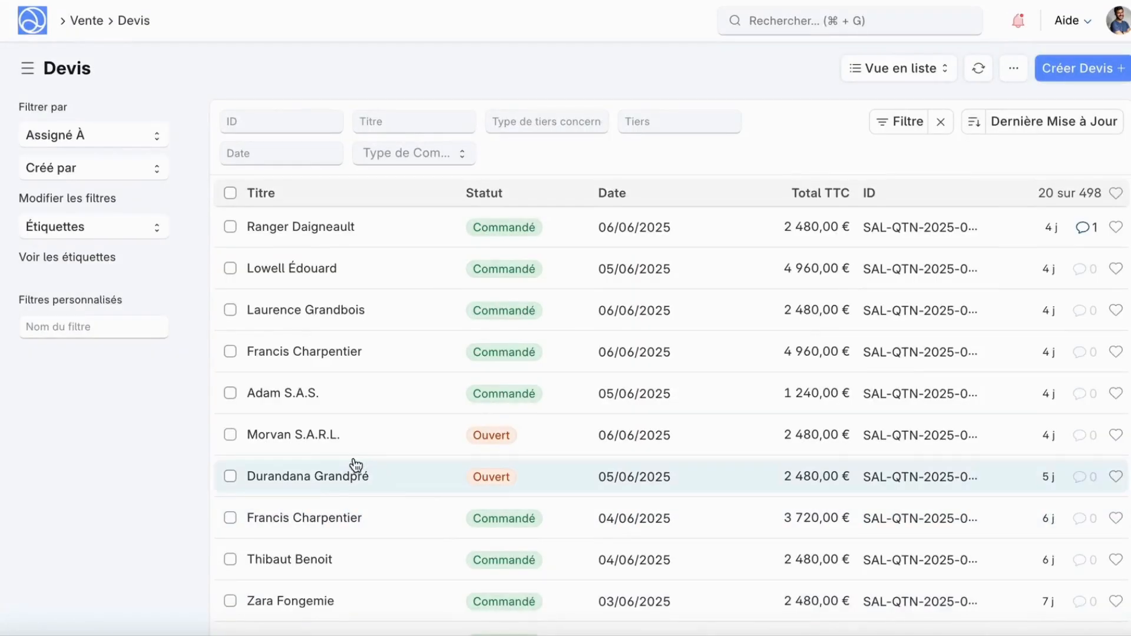
click(350, 435)
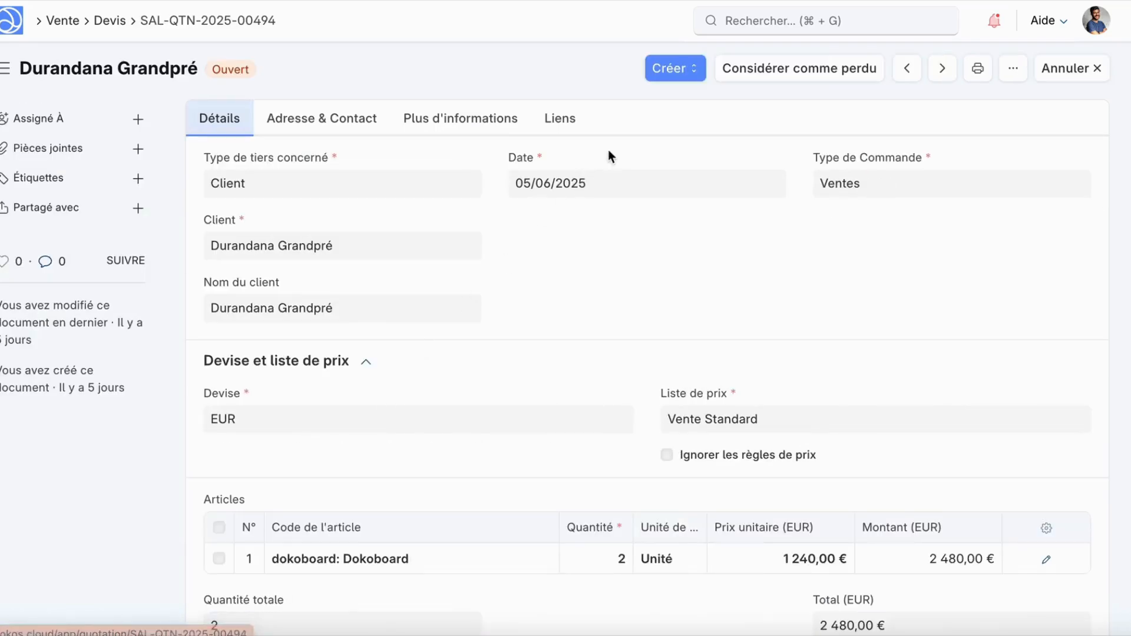
click(766, 69)
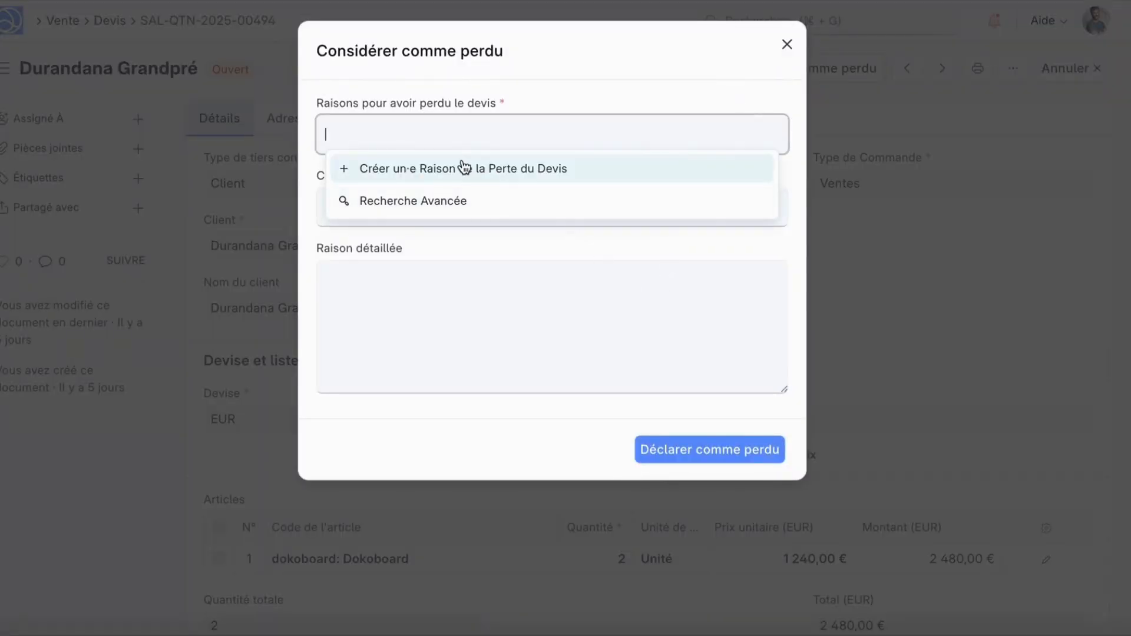
click(464, 169)
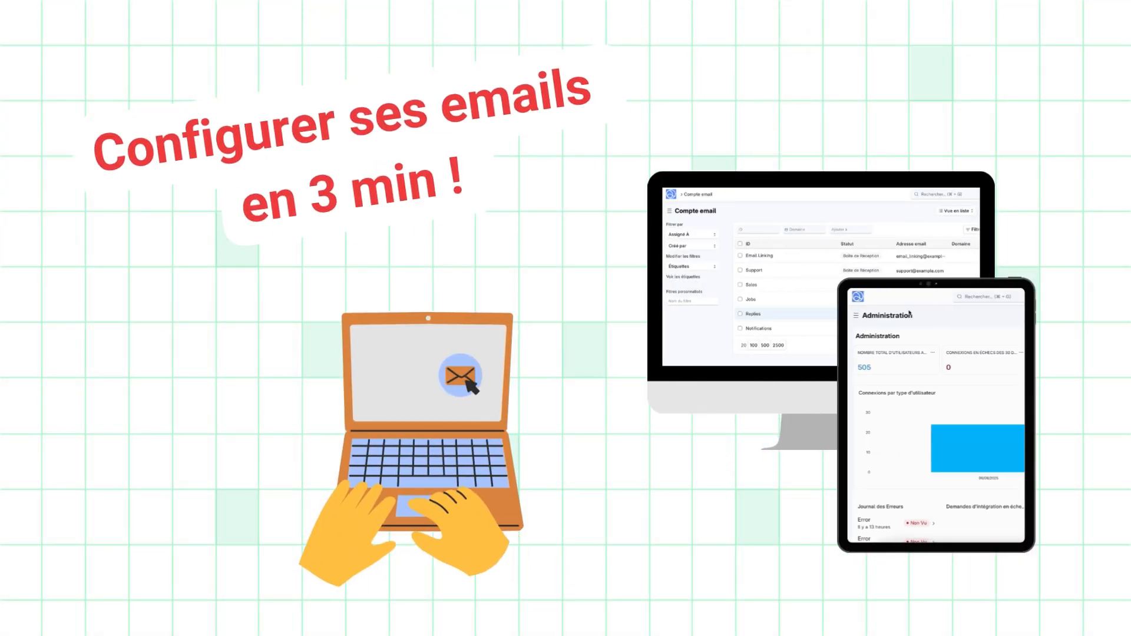